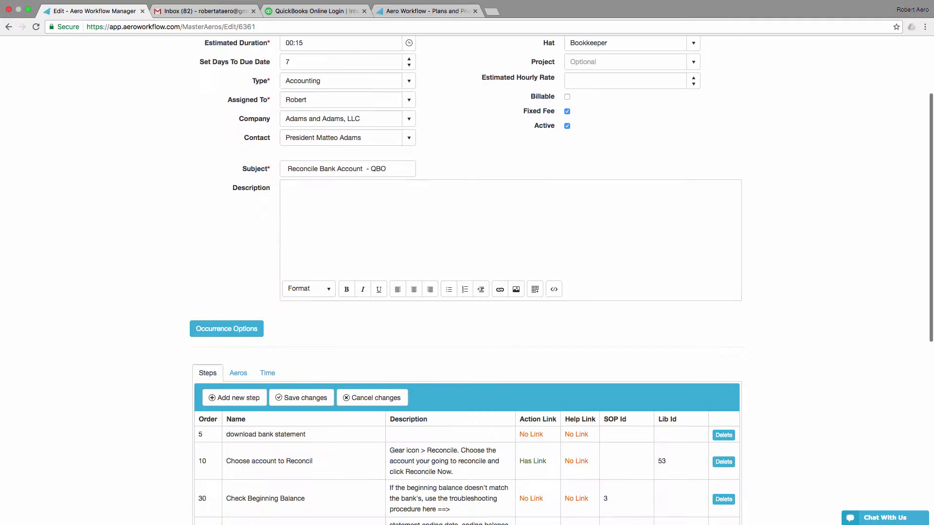
Reassign the Reconcile Bank Account - QBO master aero to the fourth team member on the list and save it
left_click(238, 373)
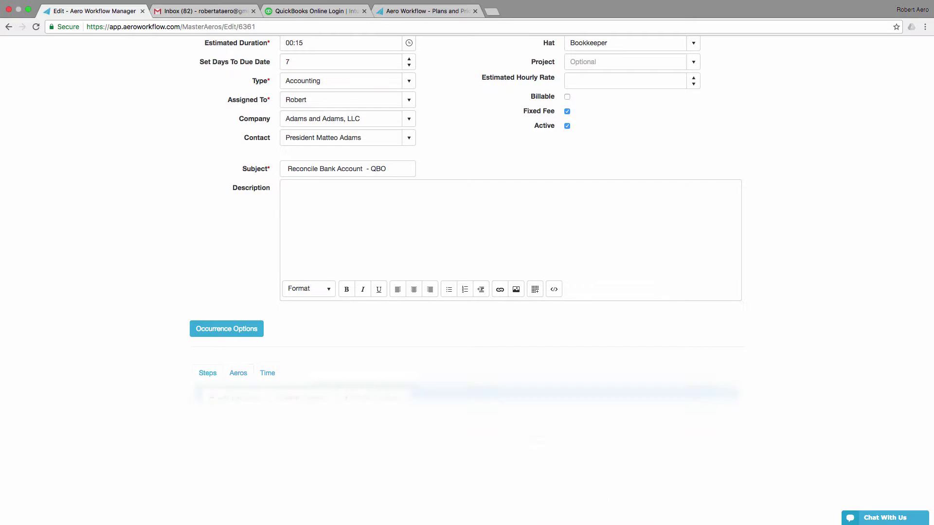
scroll(467, 291, "down", 2)
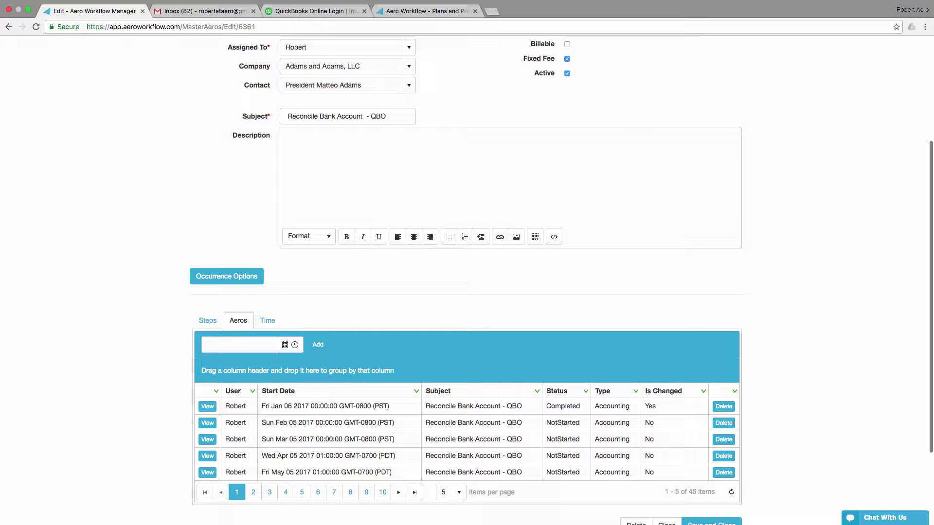
scroll(409, 210, "up", 6)
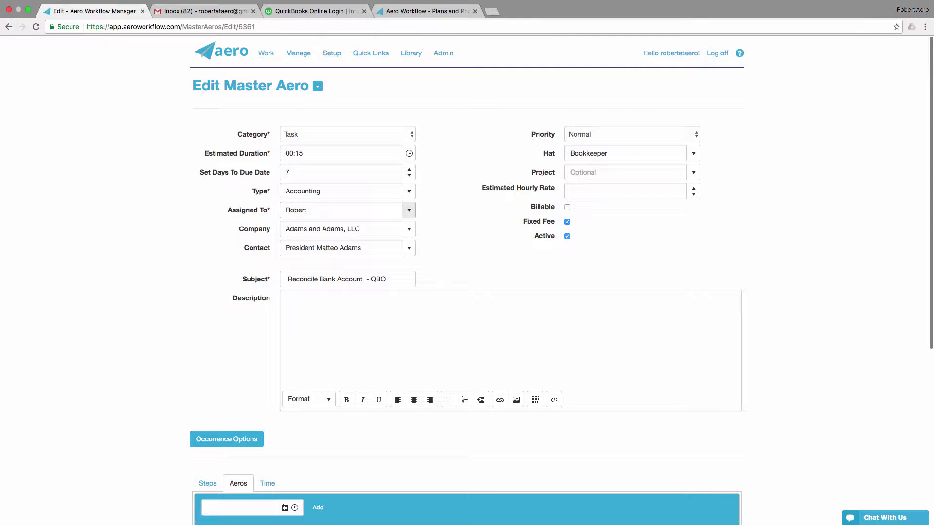
left_click(409, 210)
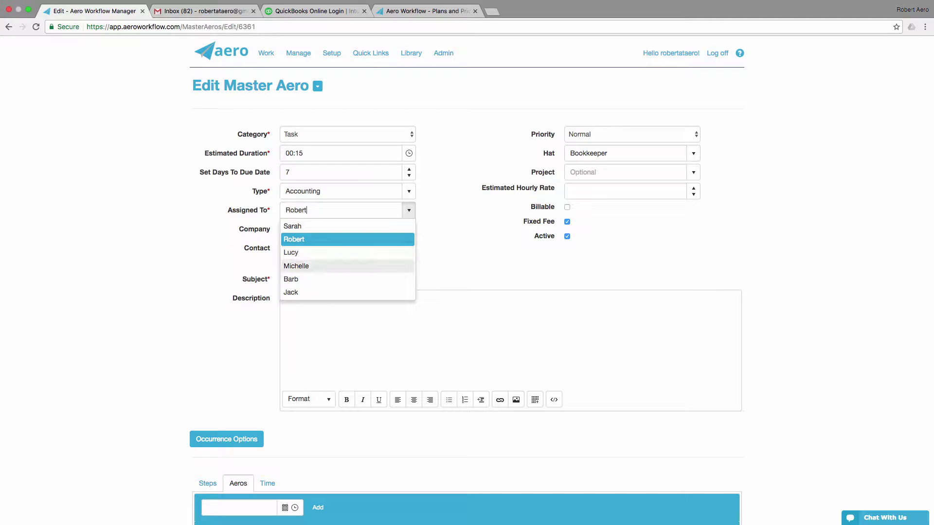
left_click(296, 266)
scroll(296, 267, "down", 8)
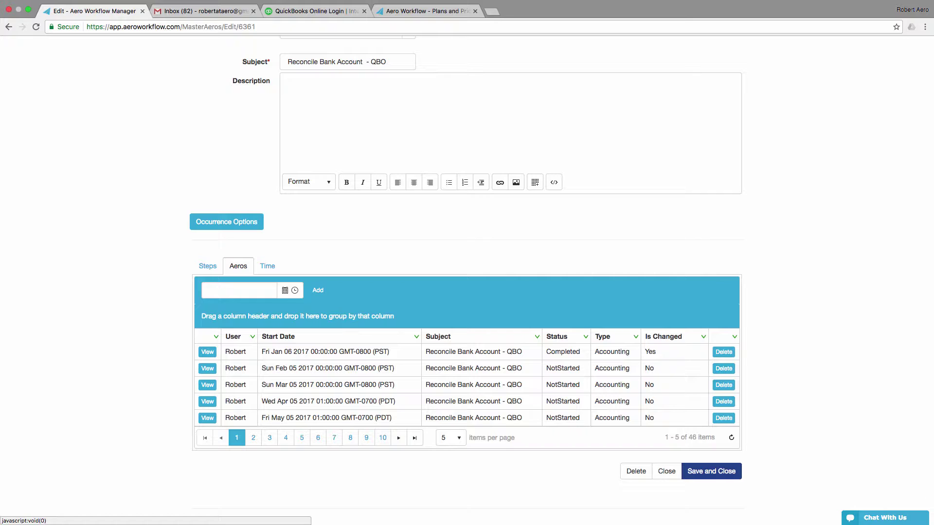
left_click(711, 471)
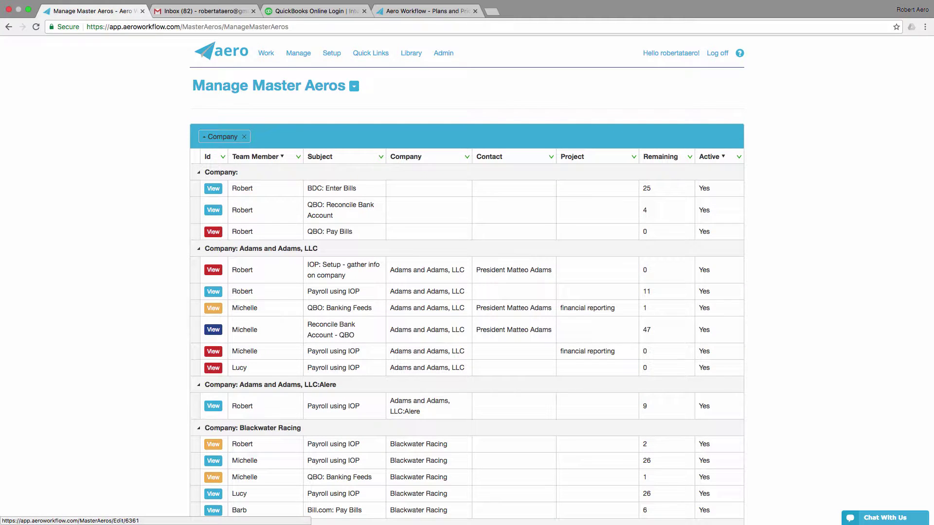
Reopen the Adams and Adams, LLC bank reconciliation master aero, delete its "download bank statement" step, and save the change
left_click(213, 329)
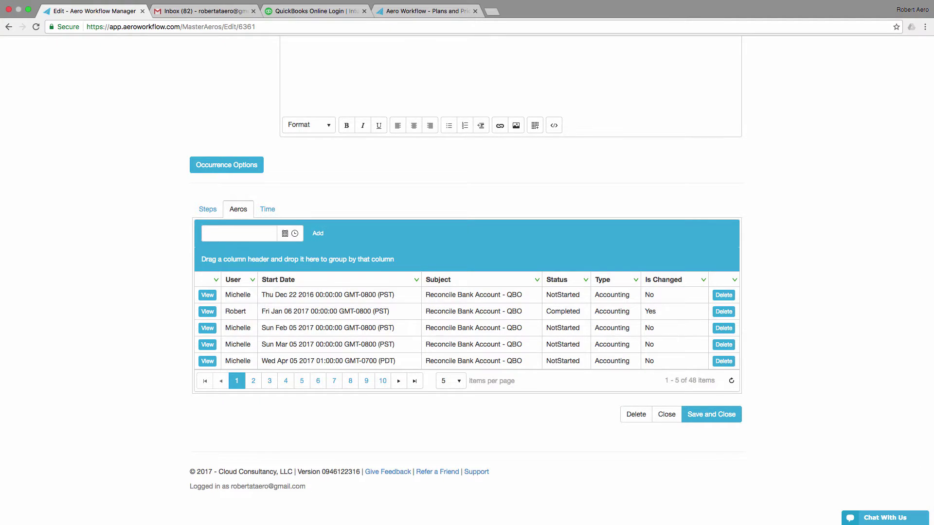
scroll(467, 291, "up", 10)
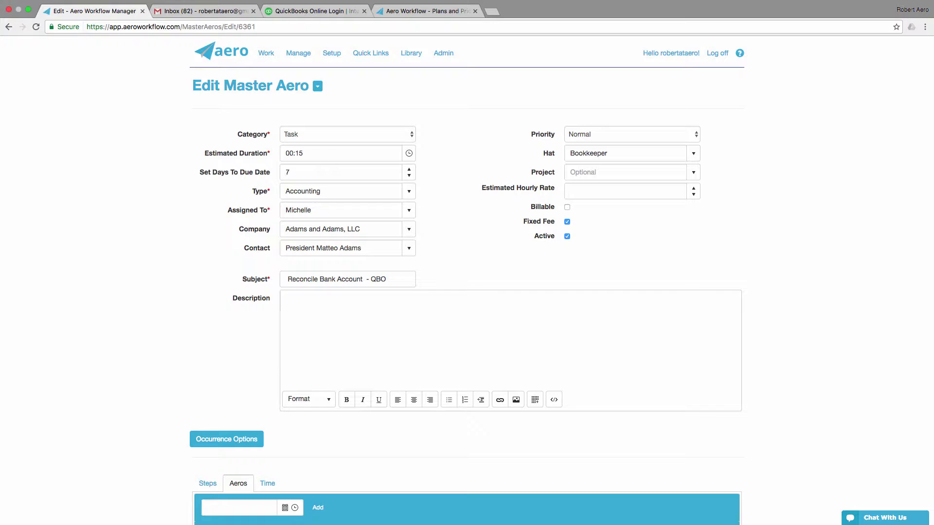
scroll(467, 282, "down", 10)
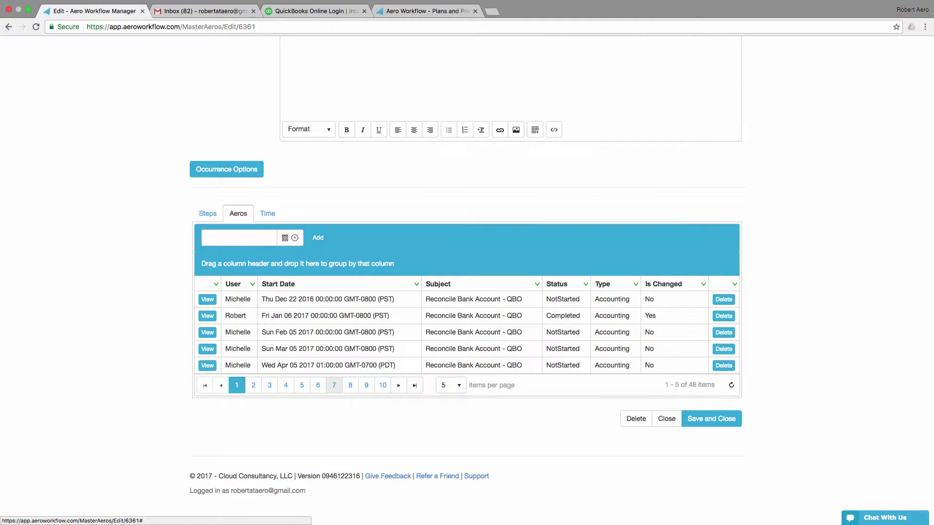
left_click(208, 214)
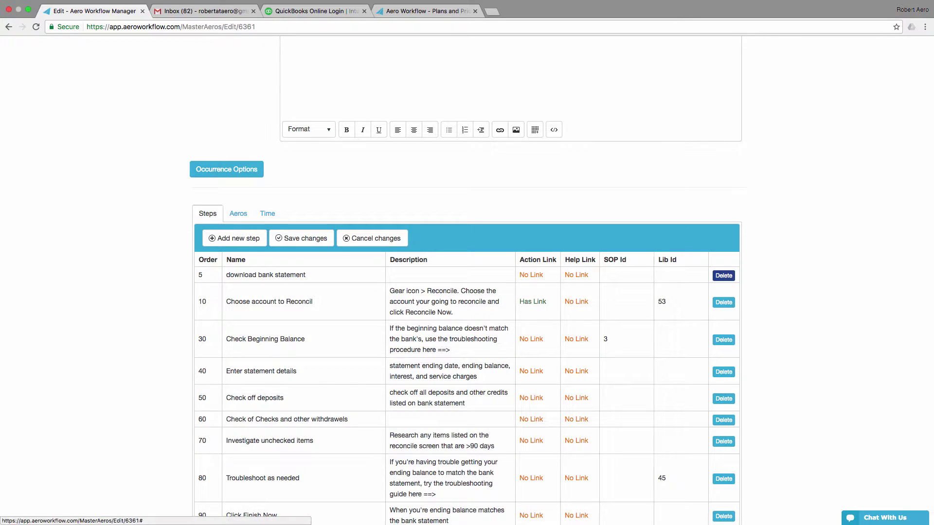
left_click(724, 276)
key("Return")
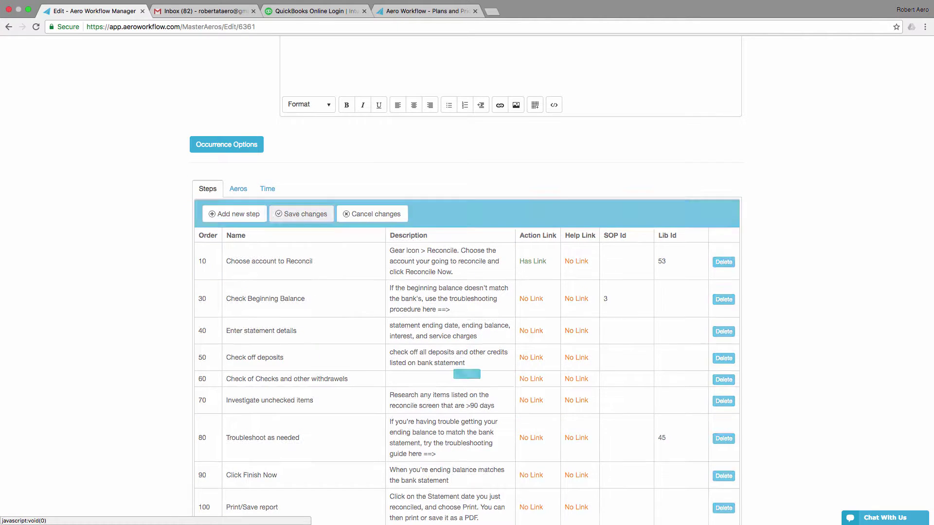
scroll(306, 213, "down", 3)
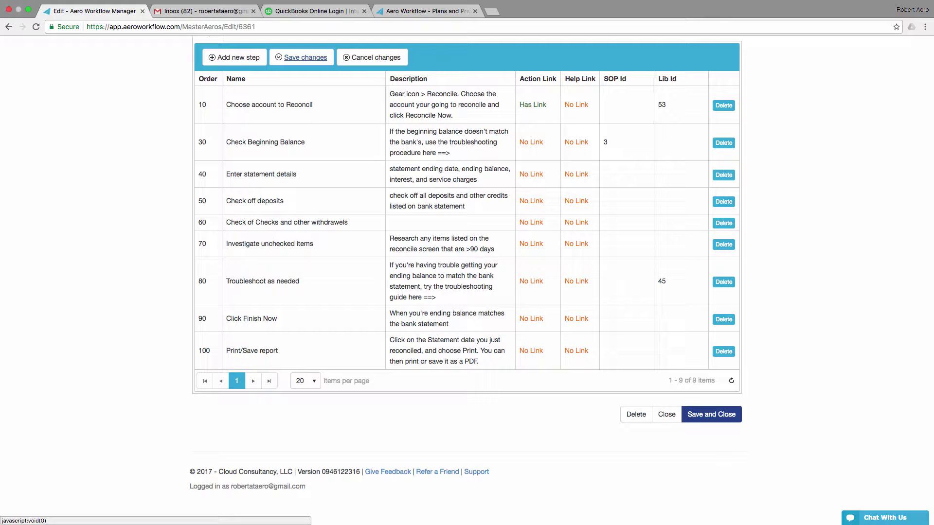
left_click(712, 414)
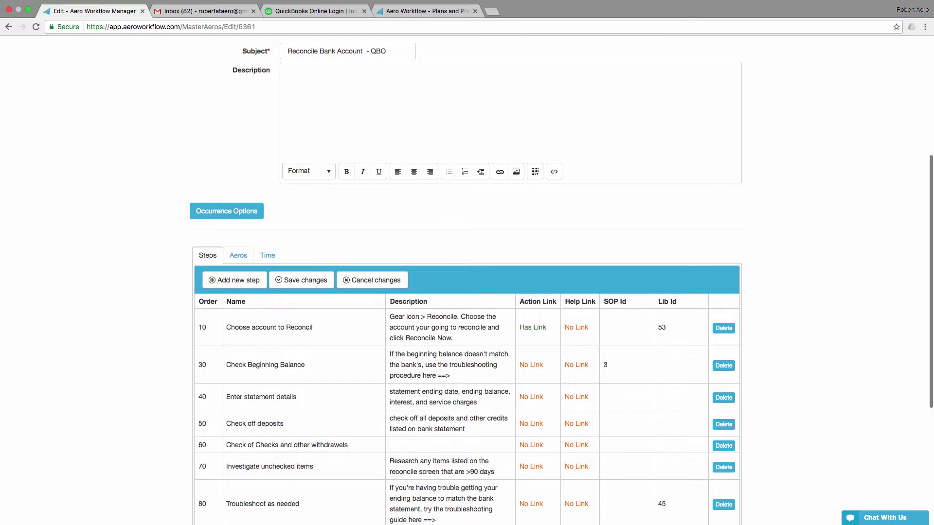
Compare the checklist steps of the December 22, 2016 occurrence with those of the completed January 6, 2017 occurrence
left_click(238, 256)
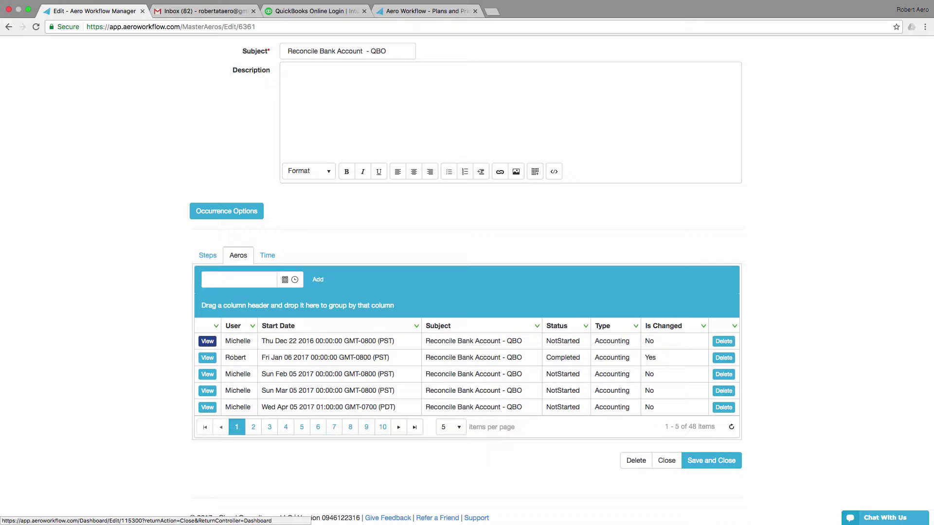
left_click(207, 341)
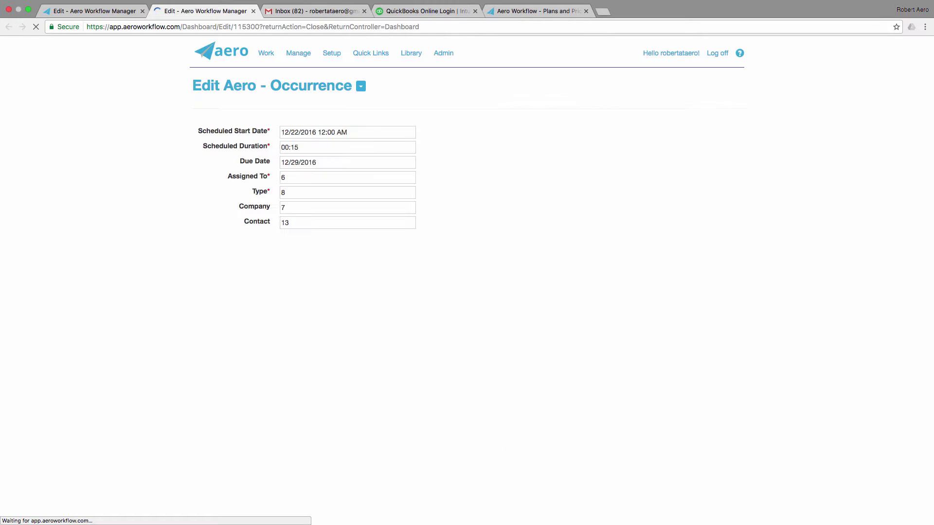
scroll(467, 292, "down", 5)
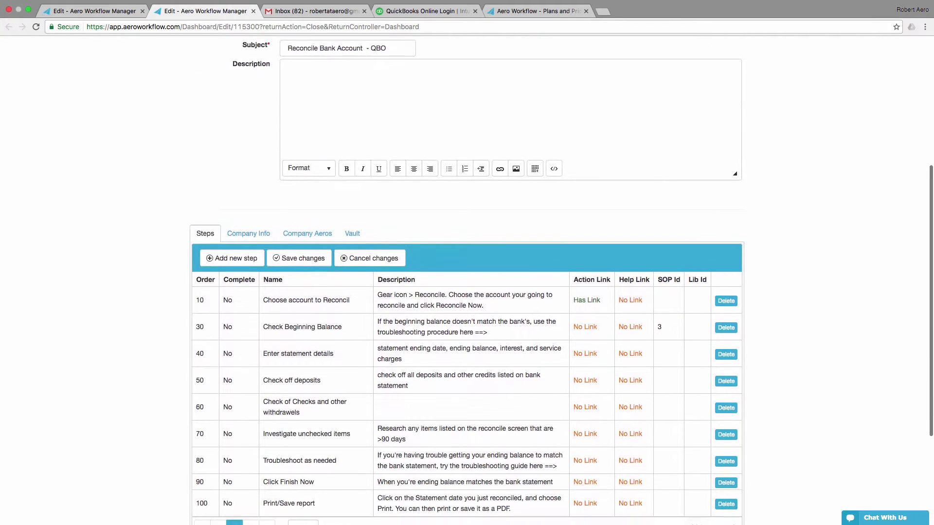
left_click(253, 10)
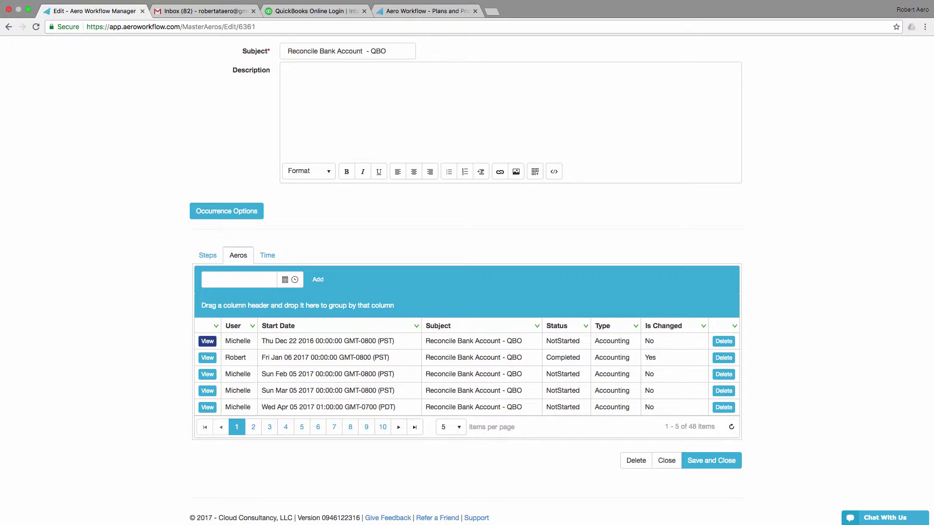
left_click(207, 358)
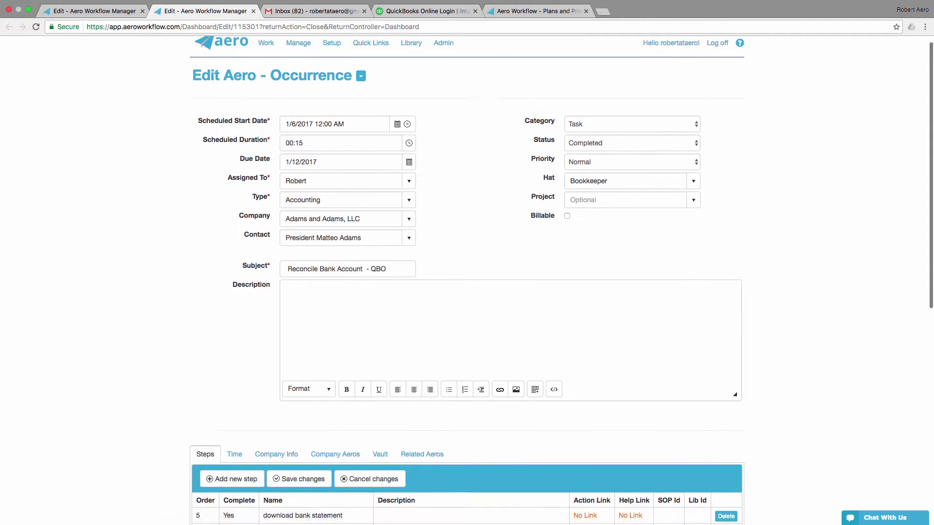
scroll(467, 292, "down", 5)
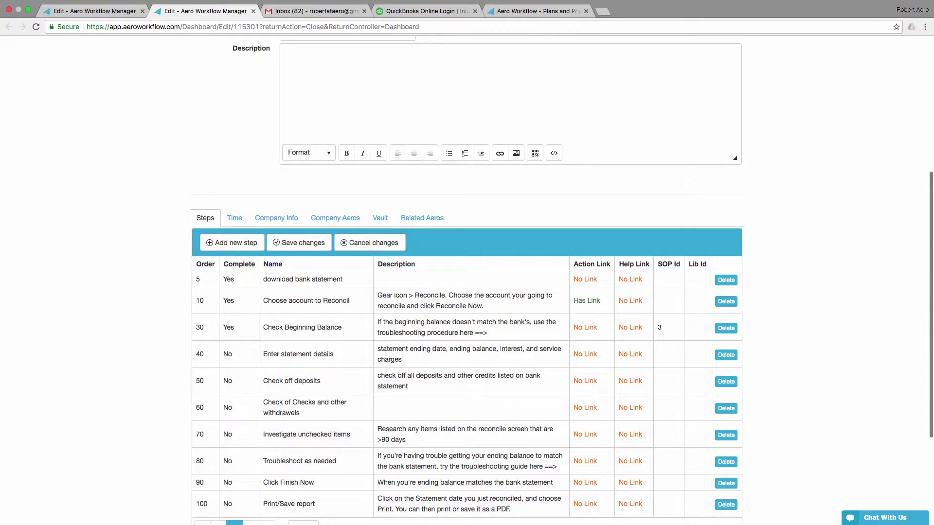
left_click(253, 11)
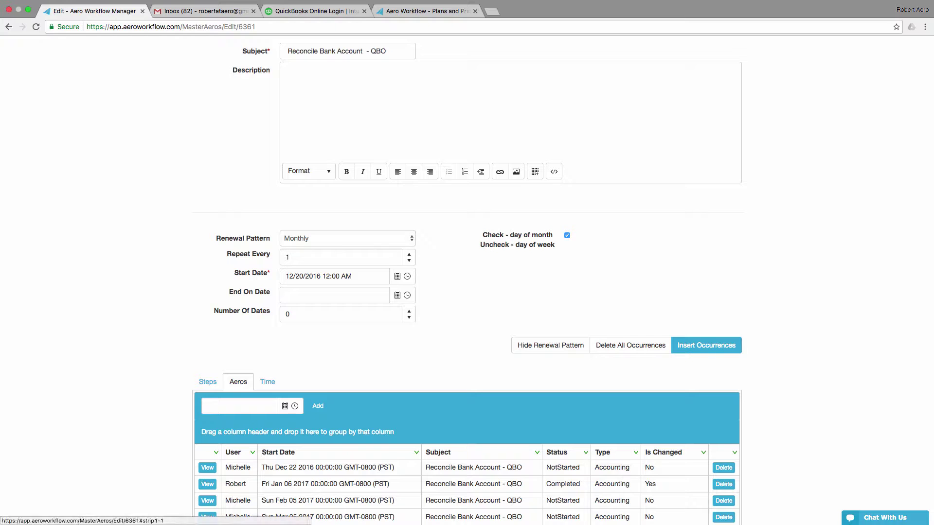
Delete all occurrences of the Reconcile Bank Account - QBO master aero through its occurrence options
left_click(208, 382)
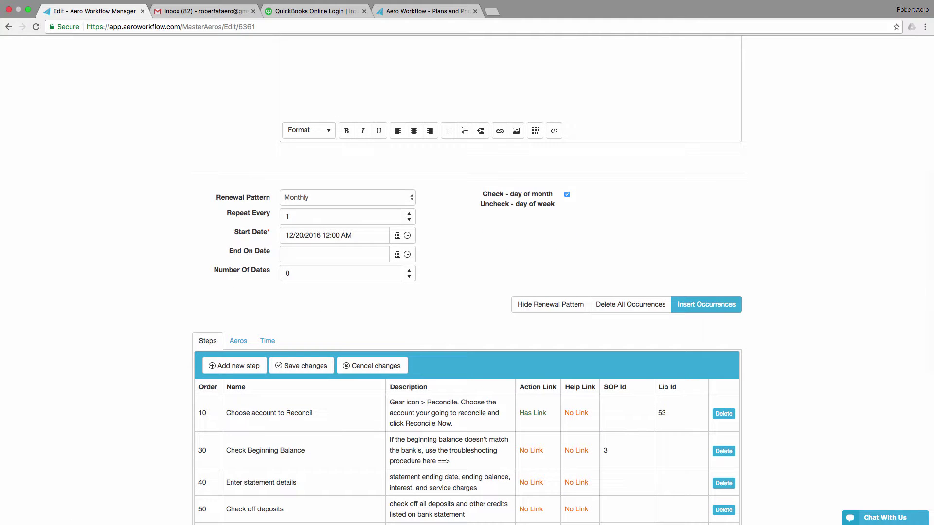
left_click(238, 341)
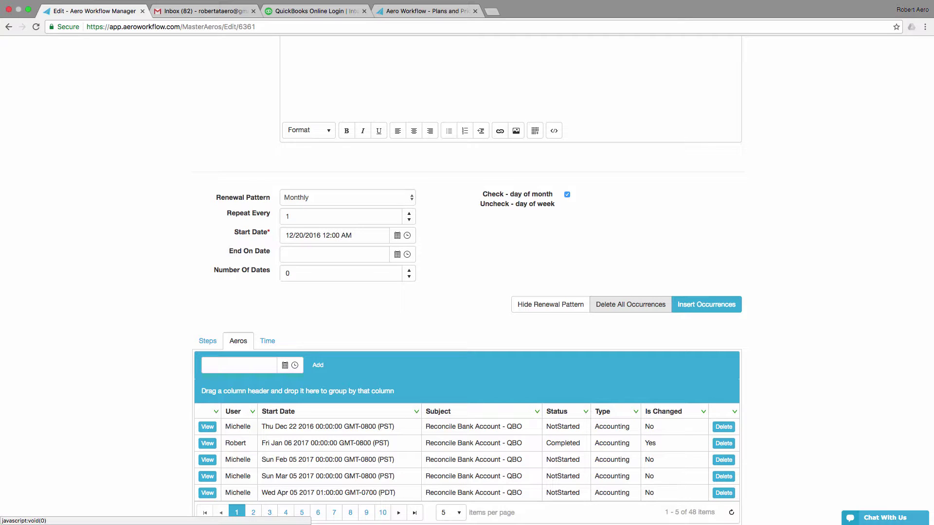
left_click(630, 304)
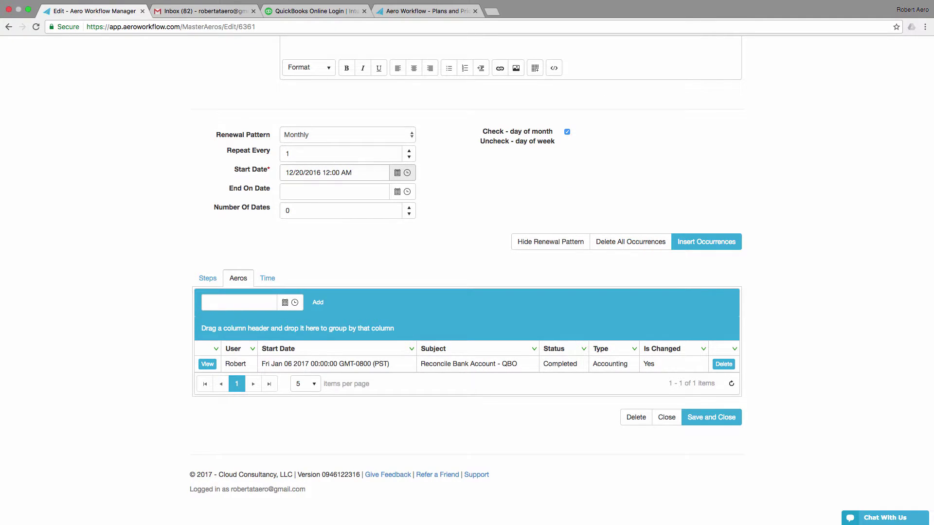
Insert 10 monthly occurrences of the master aero with a start date of 1/15/2017
left_click(397, 173)
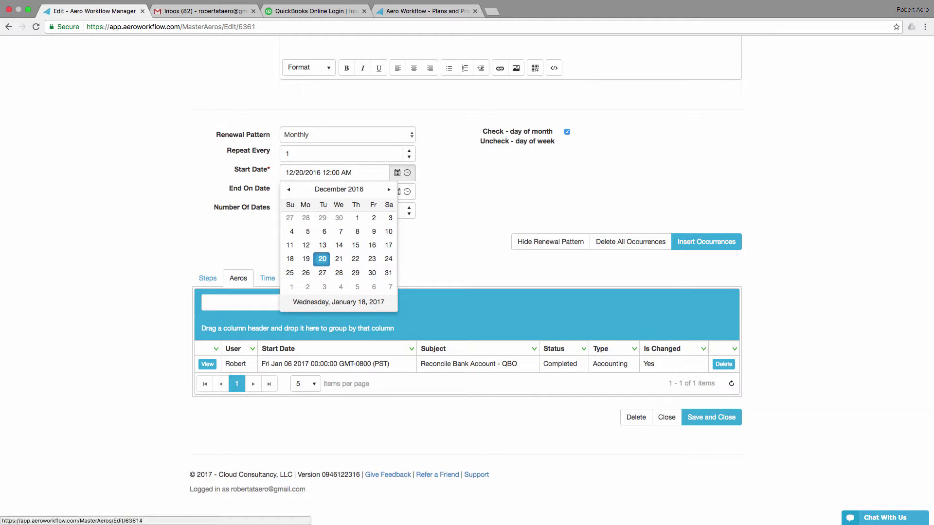
left_click(389, 189)
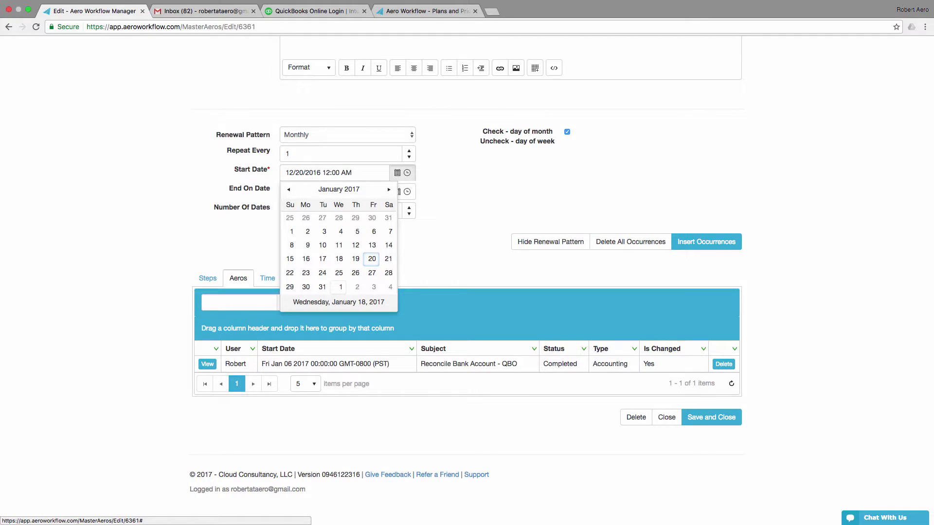
left_click(290, 258)
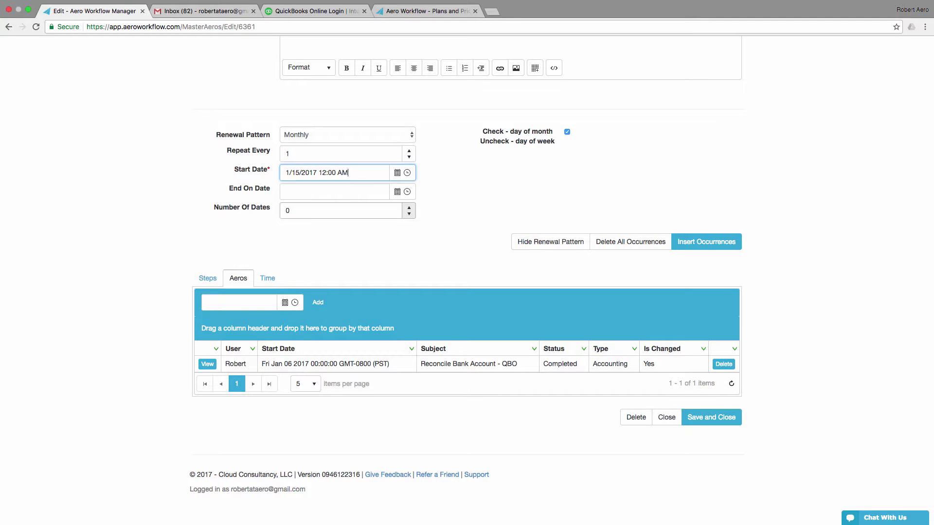
double_click(287, 211)
type("10")
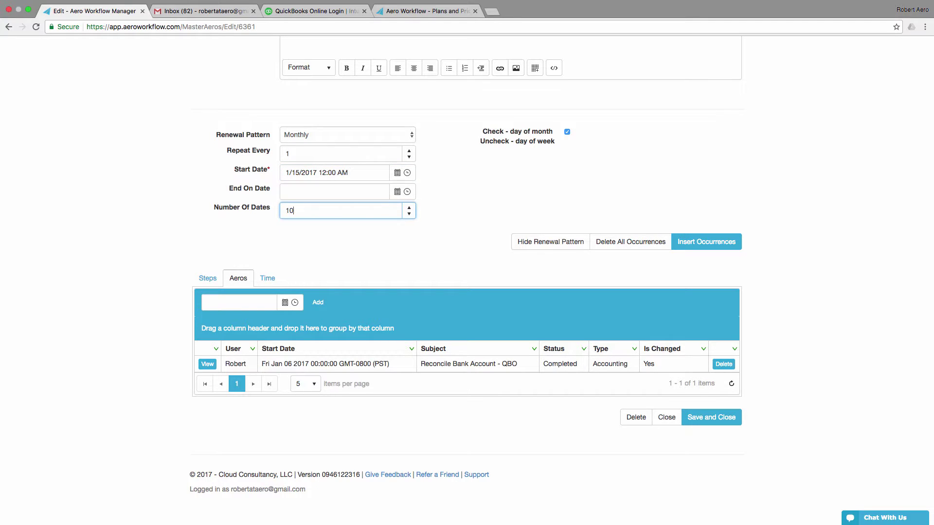
left_click(706, 242)
scroll(427, 411, "up", 6)
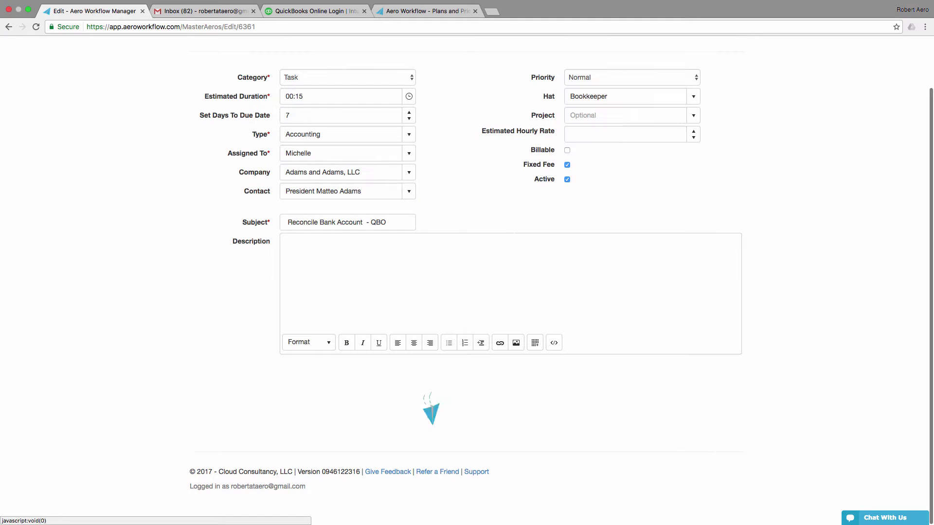
scroll(467, 282, "down", 7)
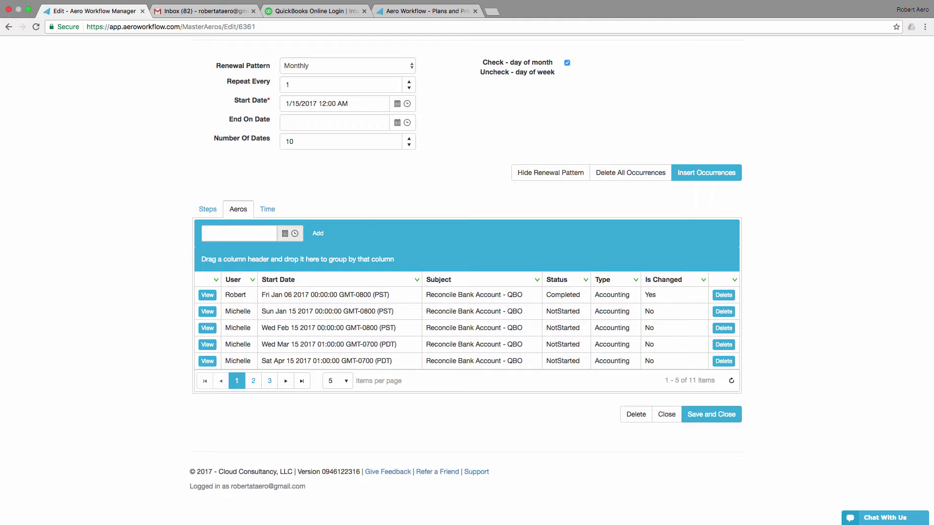
Add a single occurrence dated 1/1/2017 12:00 AM to the master aero's list of aeros
left_click(284, 234)
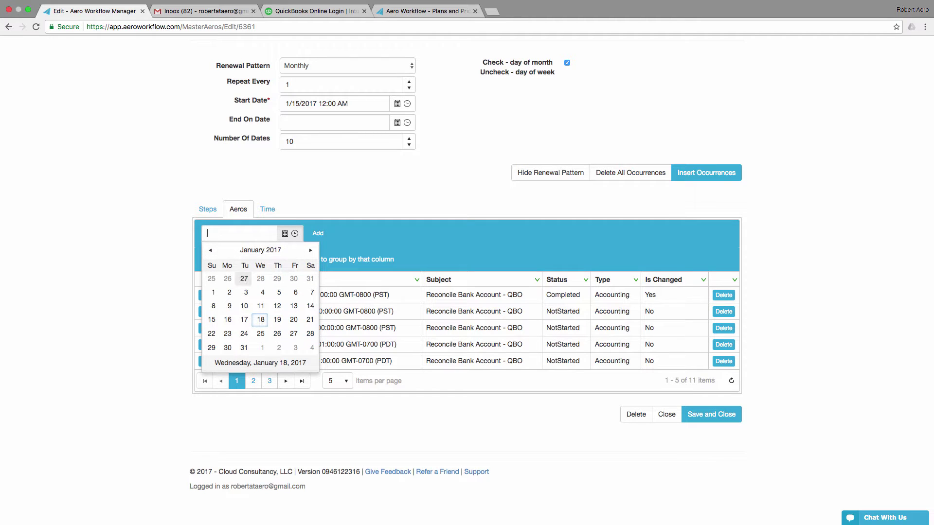
left_click(213, 291)
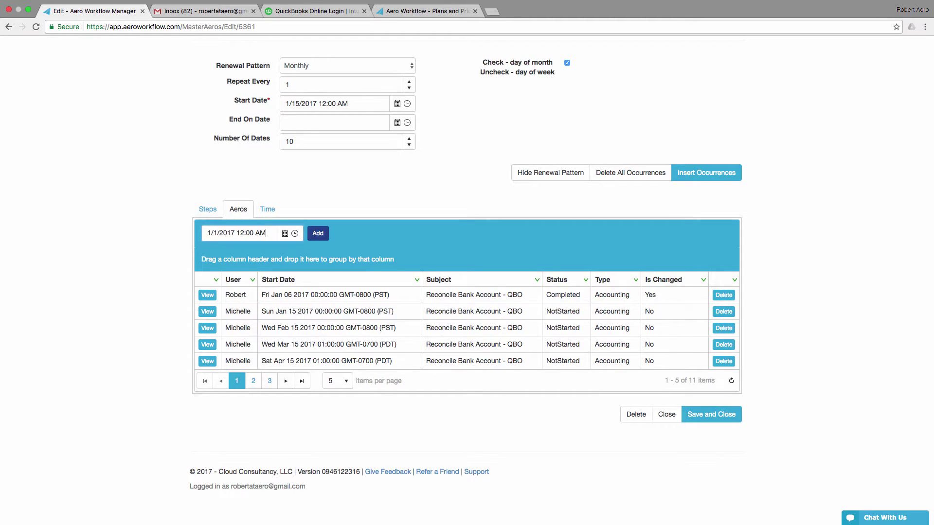
left_click(318, 234)
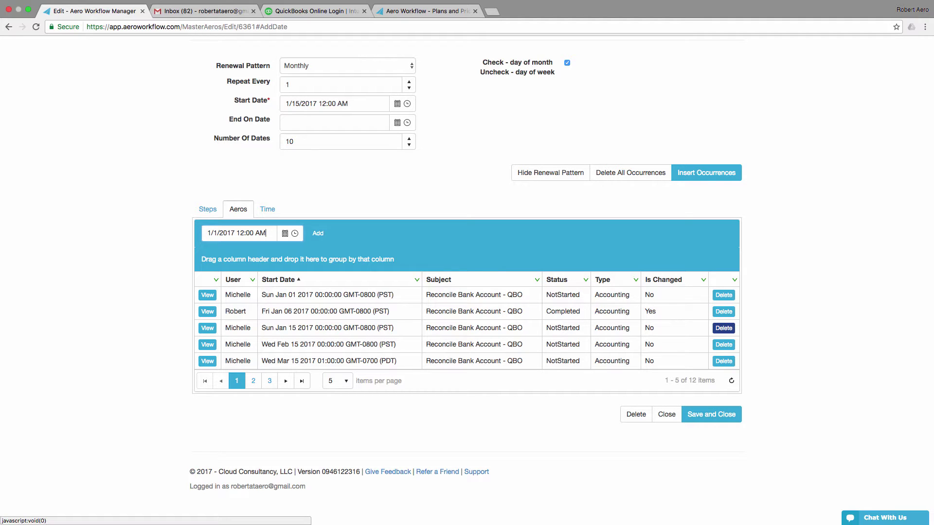
Delete the January 15, 2017 occurrence, then save and close the master aero
left_click(724, 328)
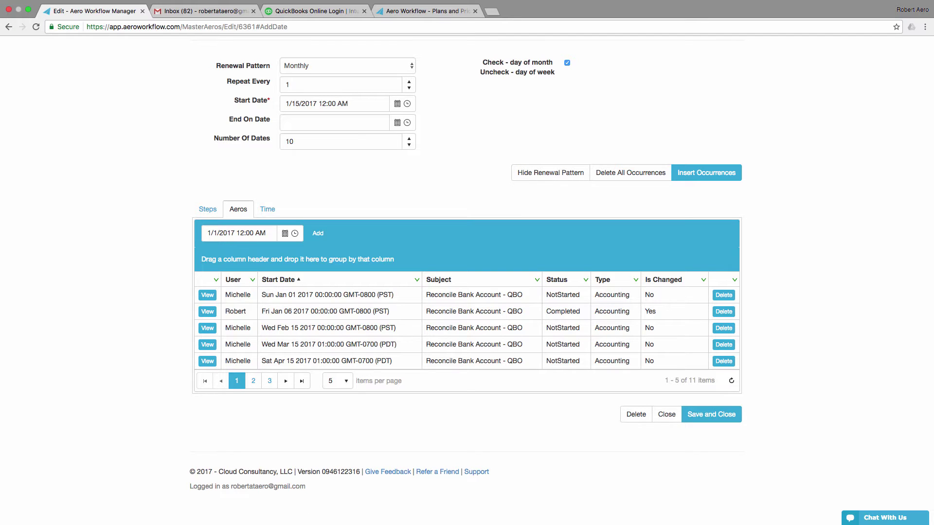
left_click(711, 414)
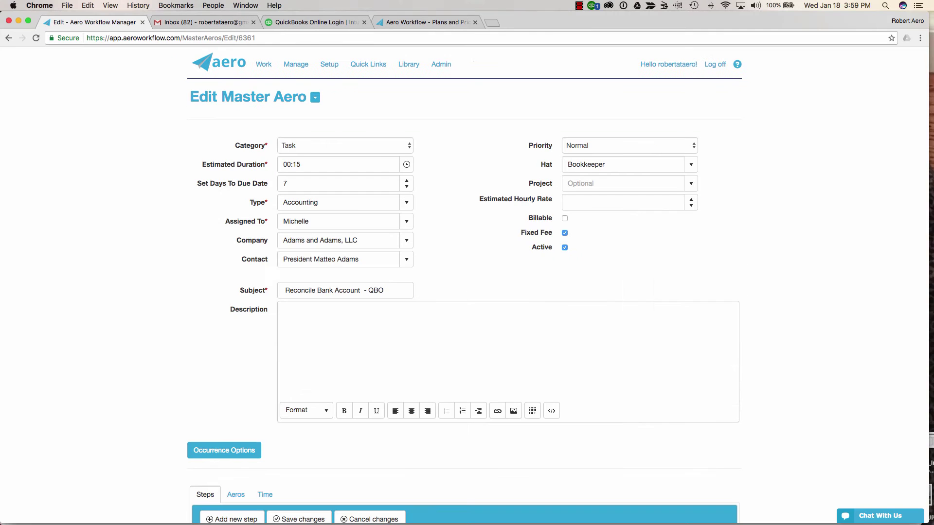
Delete the entire Reconcile Bank Account - QBO master aero and confirm the deletion
scroll(467, 292, "down", 10)
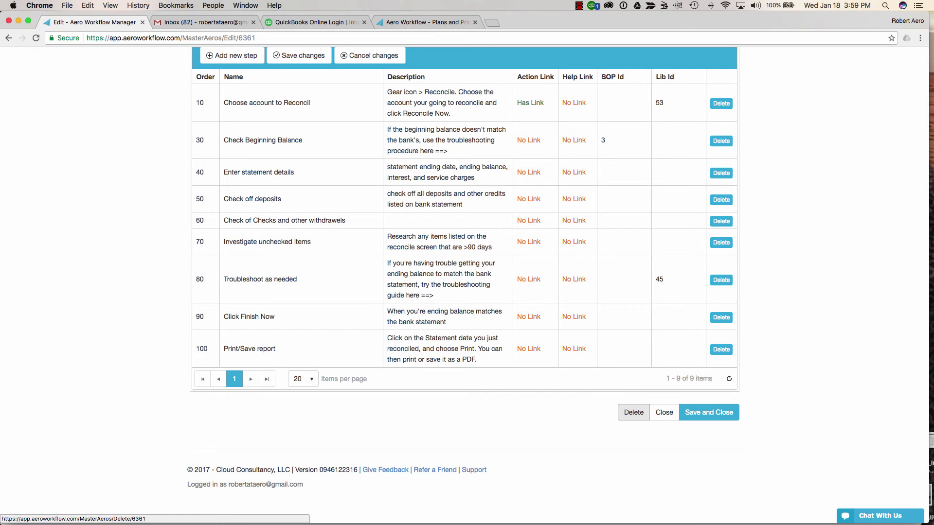
left_click(634, 412)
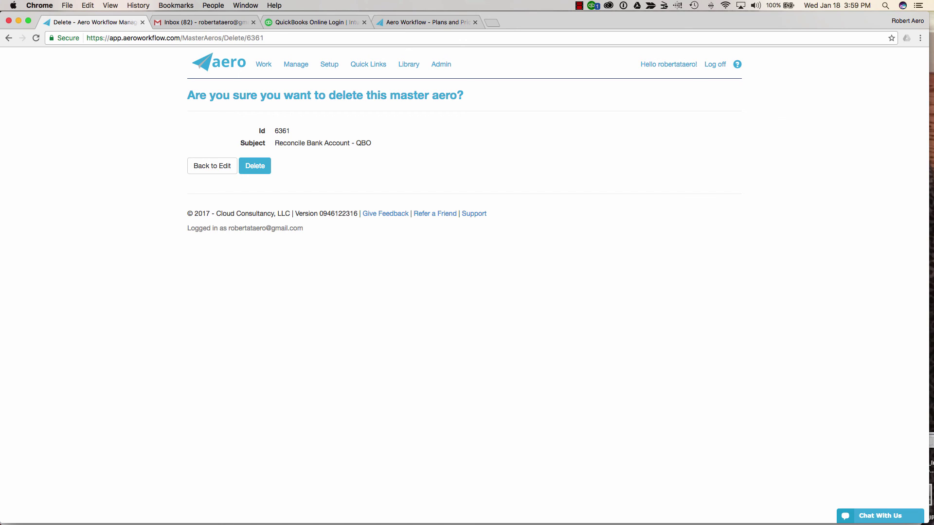
left_click(255, 166)
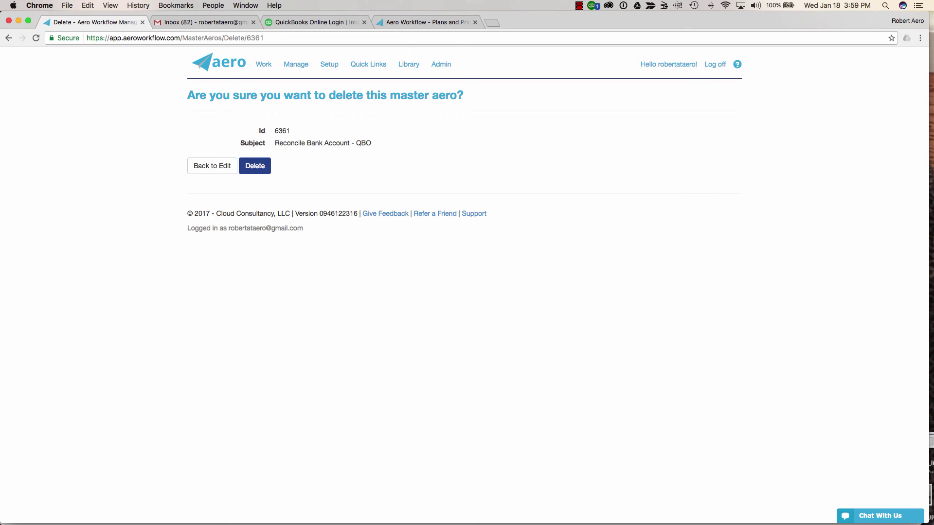